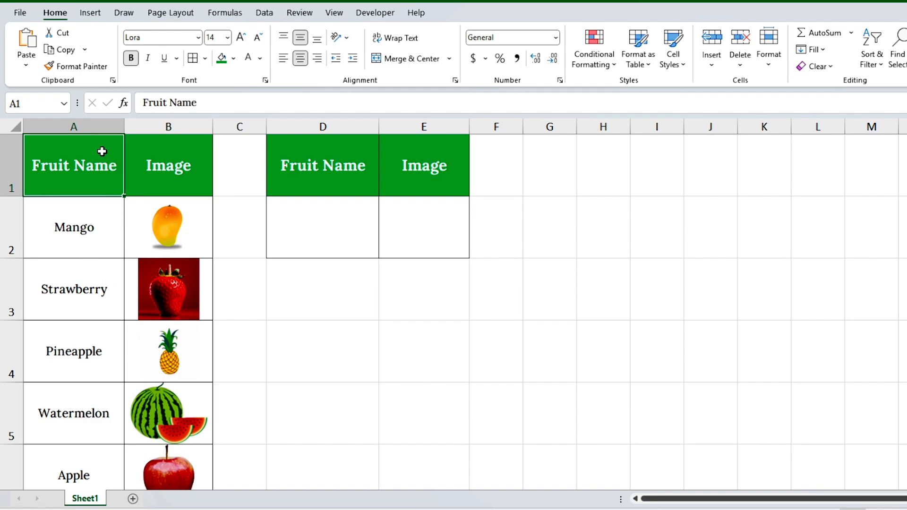
click(99, 128)
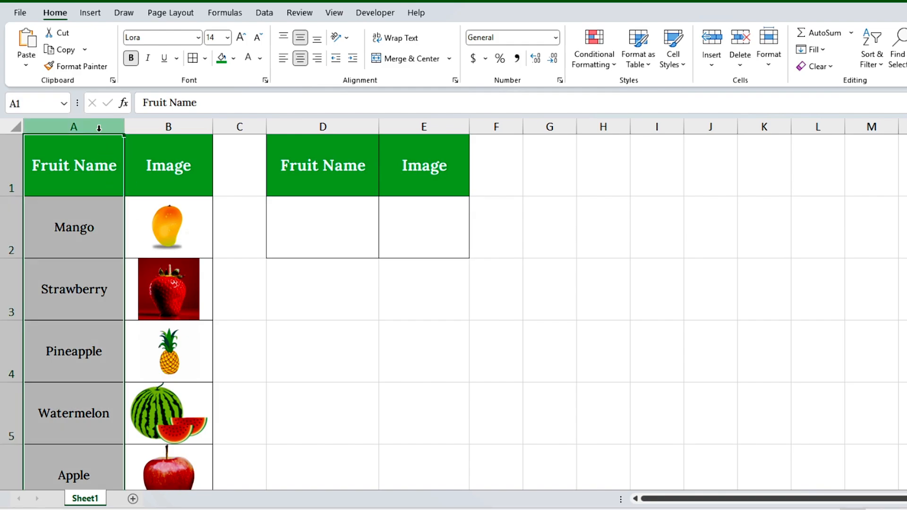
click(170, 128)
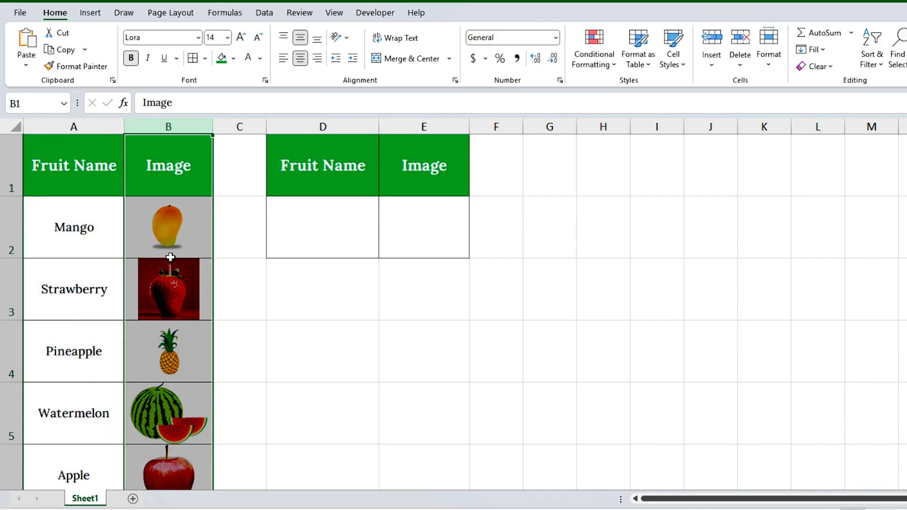
click(176, 238)
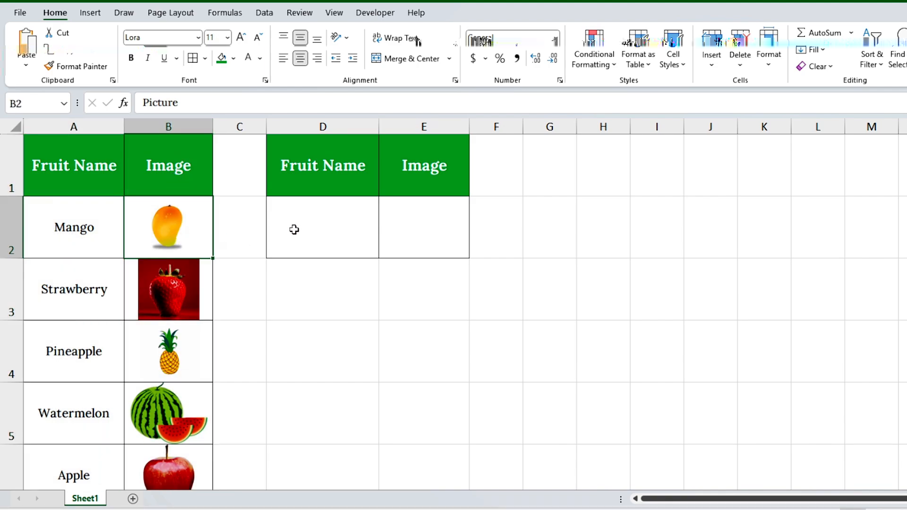
Step: Add a list data validation to cell D2 with =$A$2:$A$6 as the source
click(308, 229)
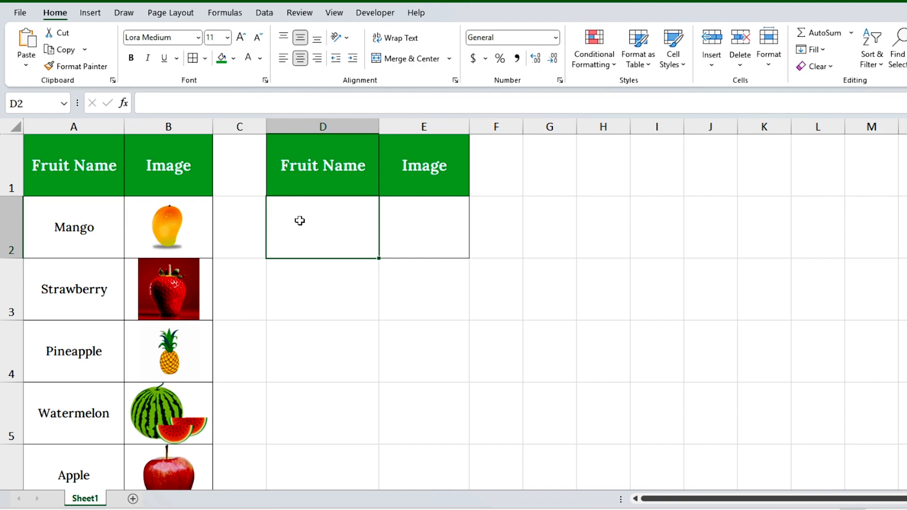
click(264, 14)
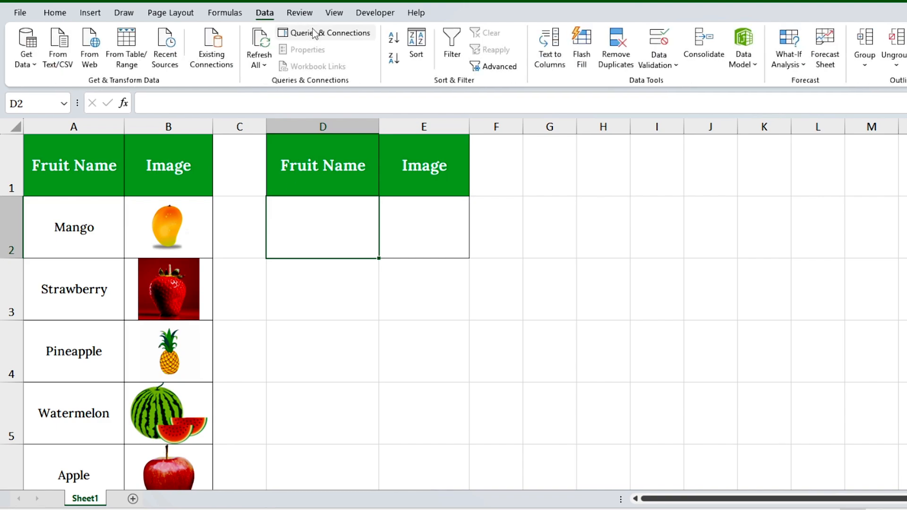
click(656, 45)
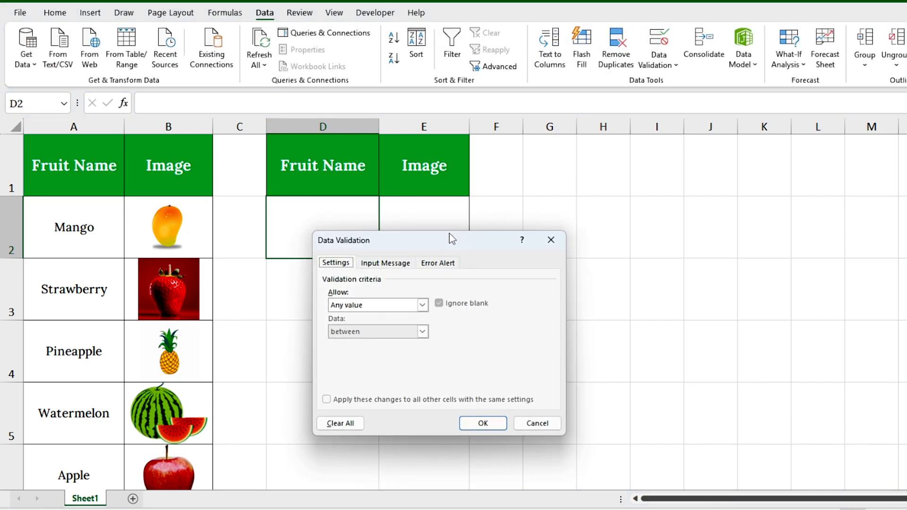
click(423, 305)
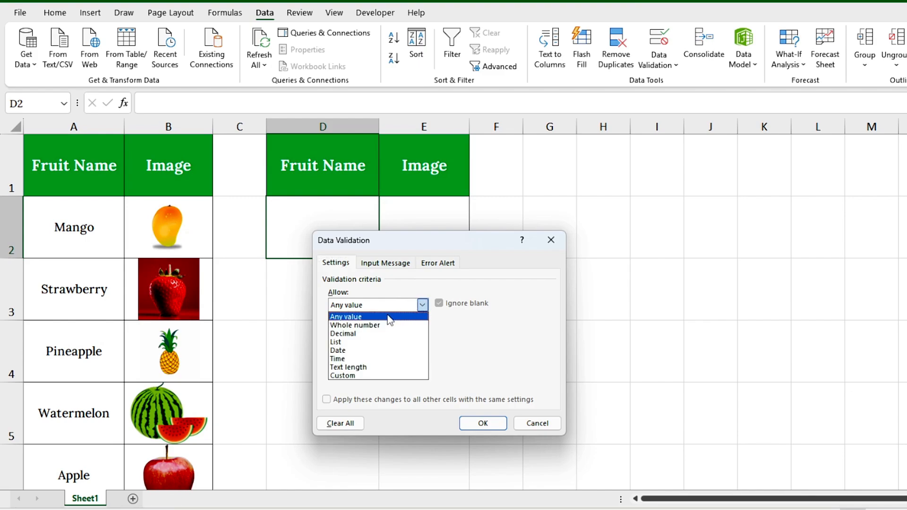
click(350, 342)
click(357, 356)
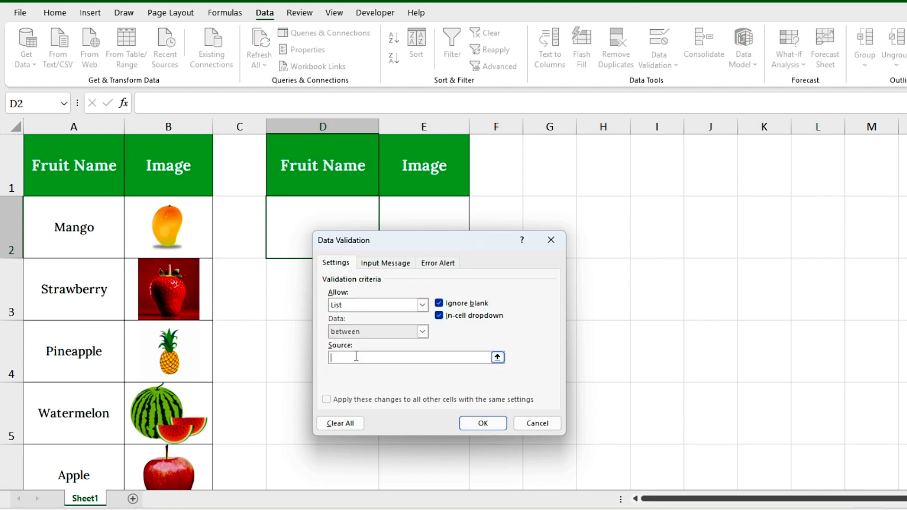
drag(78, 231, 96, 464)
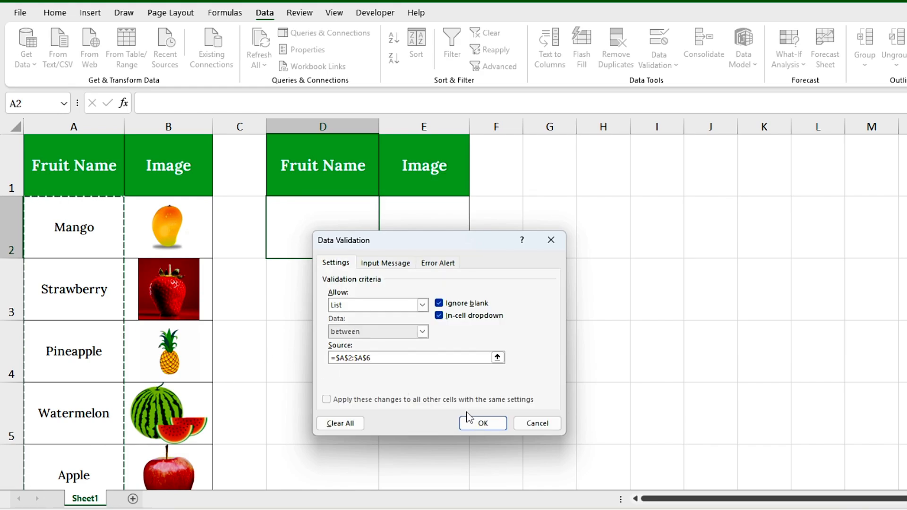
click(481, 422)
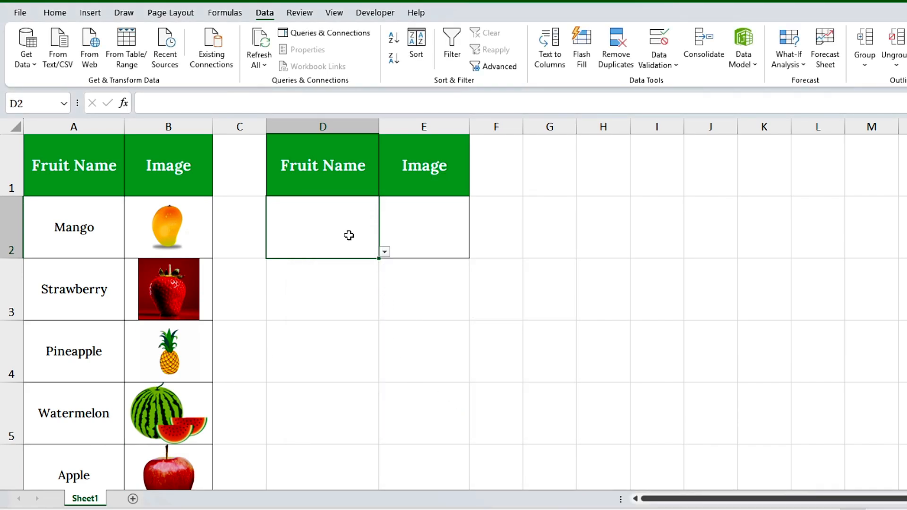
Step: Try the dropdown in D2 by choosing Pineapple, and set the cell to Mango
click(384, 252)
click(336, 285)
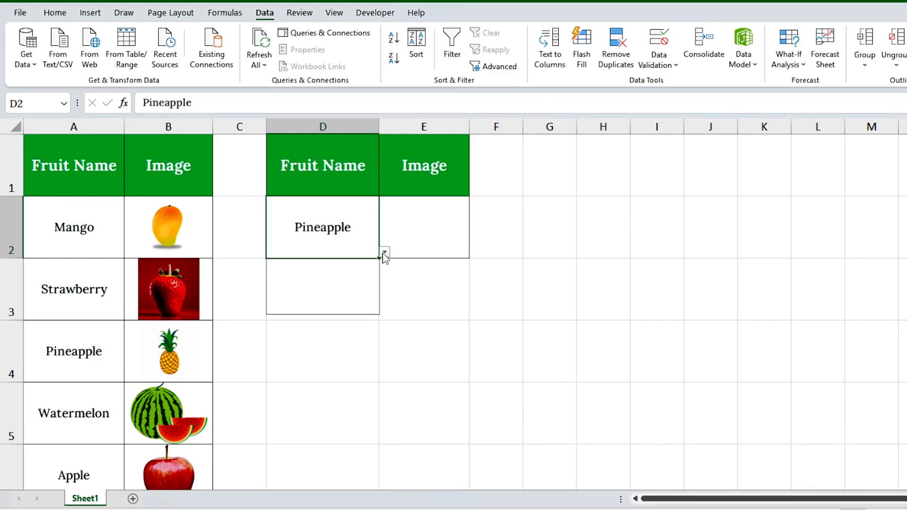
click(384, 251)
click(322, 262)
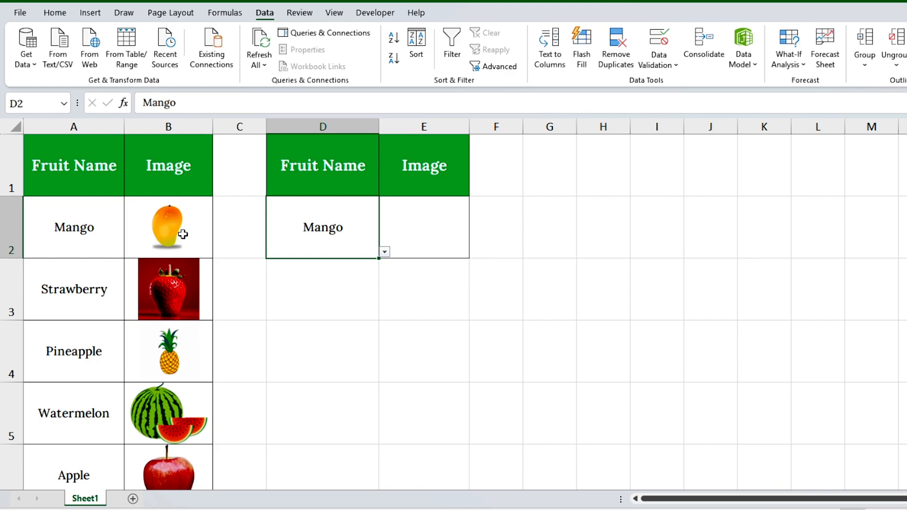
Step: Start a new defined name with workbook scope and name it Image
click(225, 14)
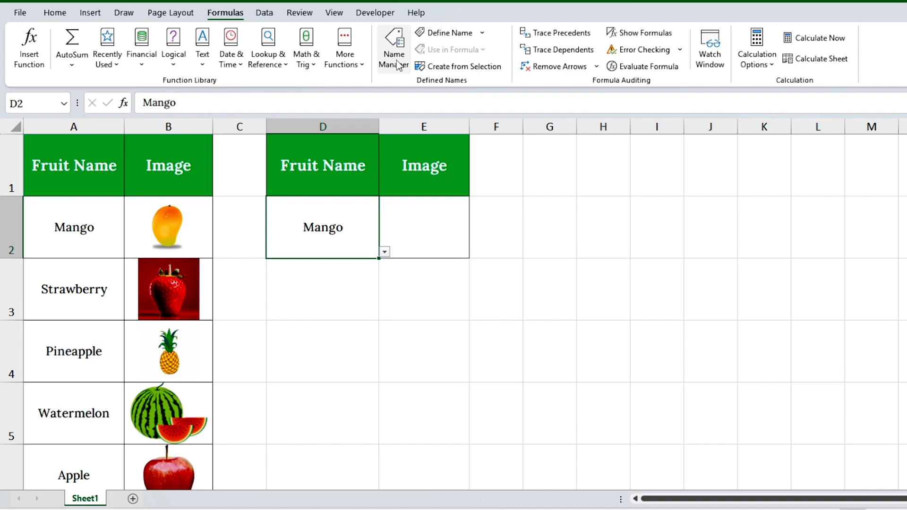
click(392, 45)
click(299, 226)
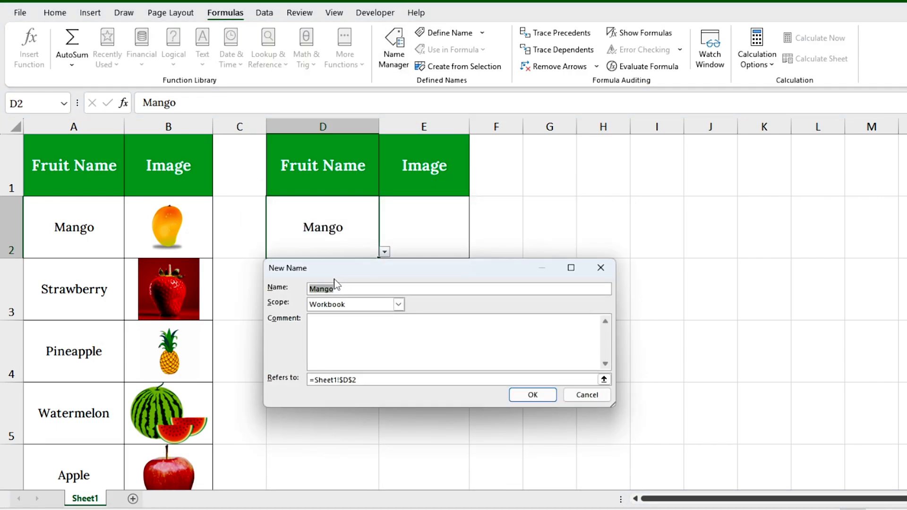
text(Image)
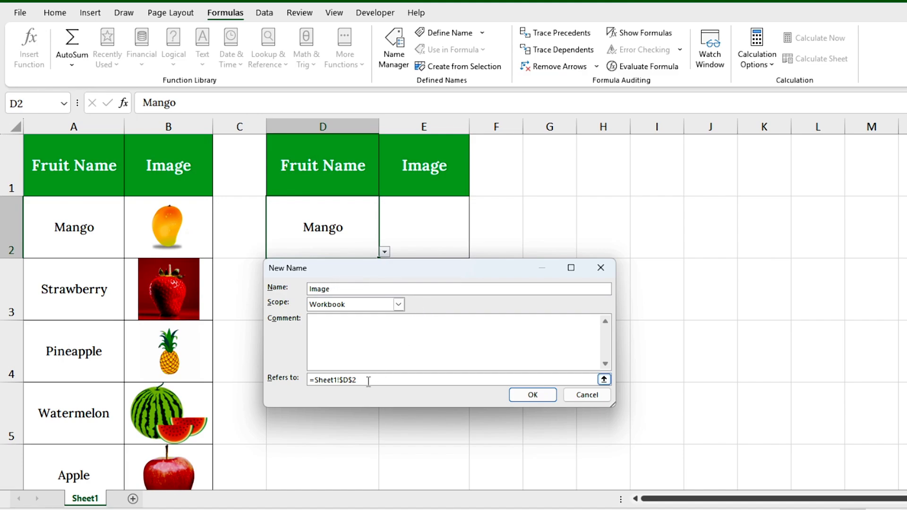
Step: Make the new name refer to =INDEX(Sheet1!$B$2:$B$6, MATCH(Sheet1!$D$2, Sheet1!$A$2:$A$6, 0)) and save it
drag(313, 380, 357, 380)
key(BackSpace)
text(INDEX()
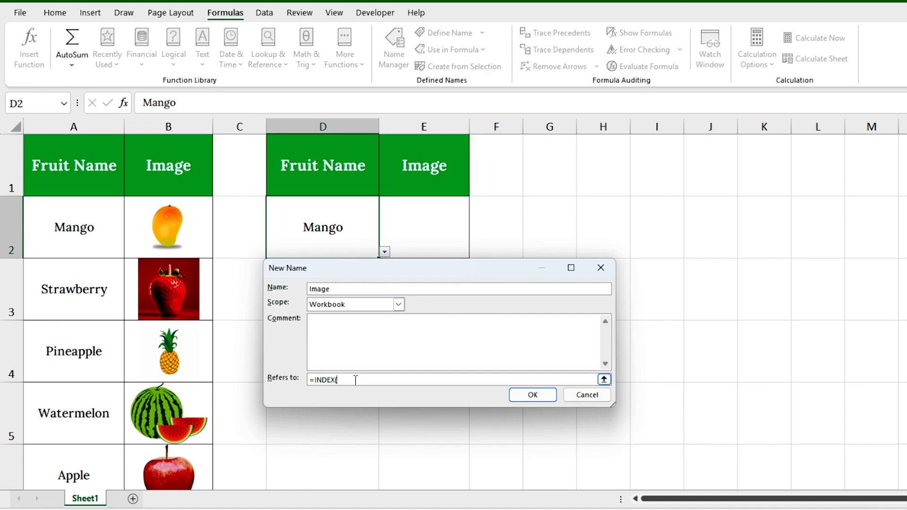
drag(178, 226, 175, 473)
text(,)
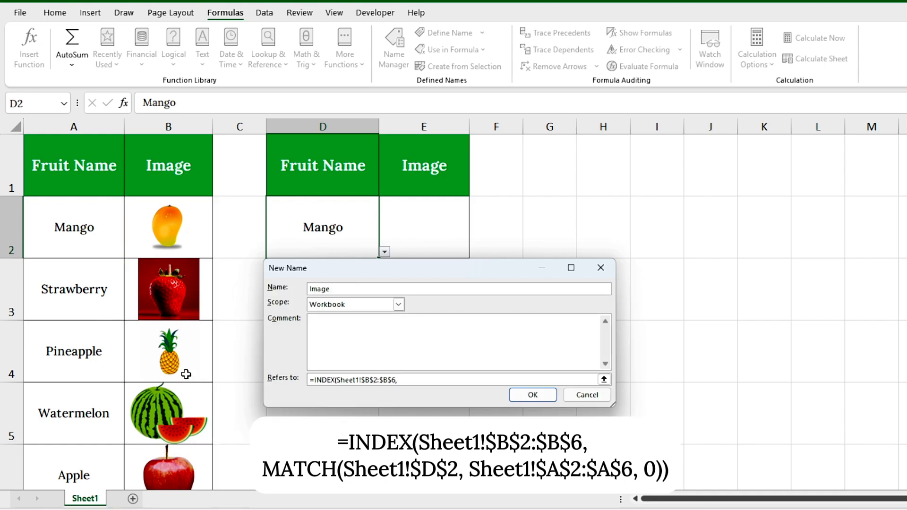
text( MATCH()
click(364, 226)
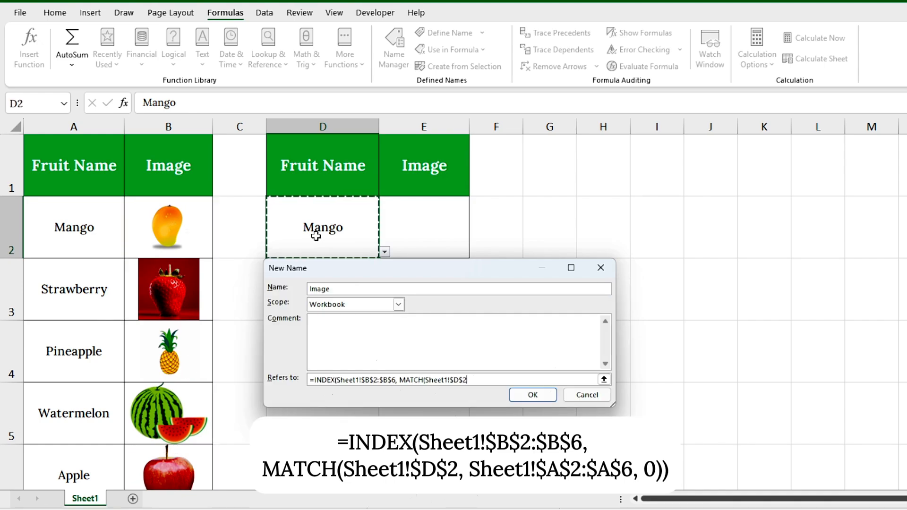
text(,)
drag(95, 227, 90, 472)
text(, Sheet1!$A$2:$A$6,)
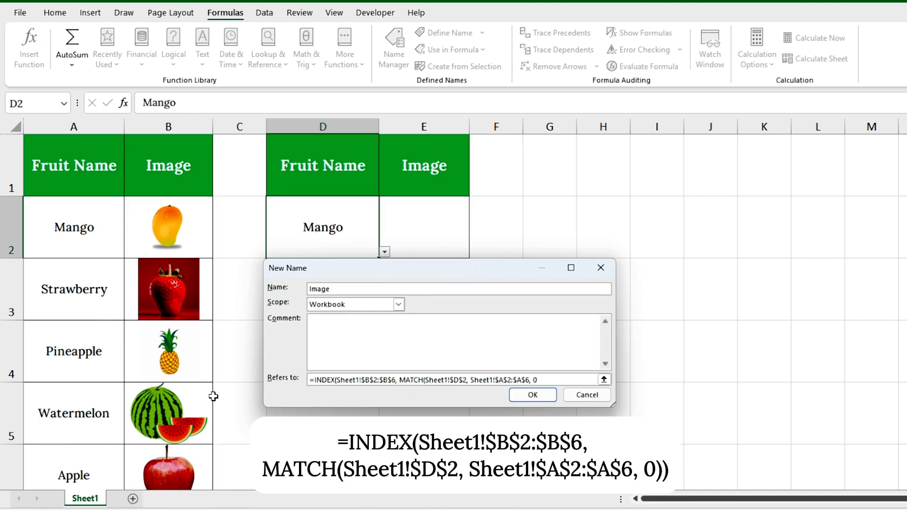
text( 0)))
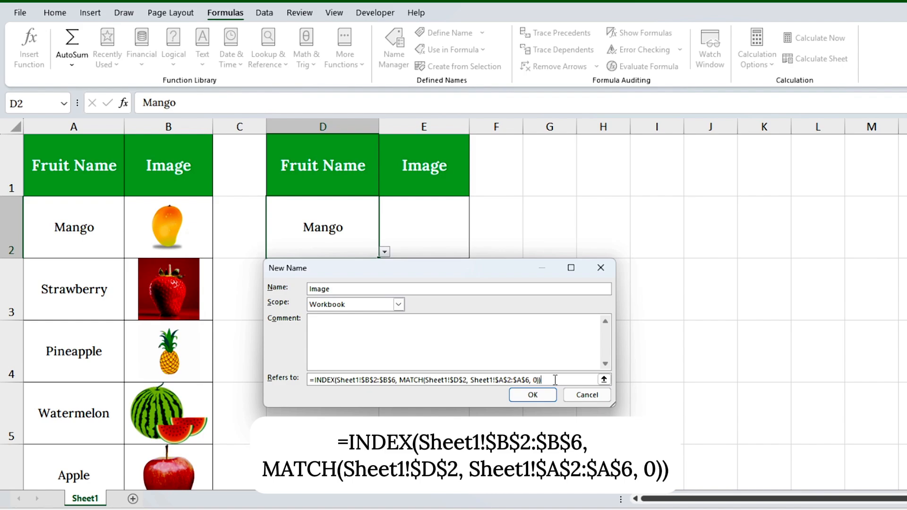
drag(555, 380, 397, 381)
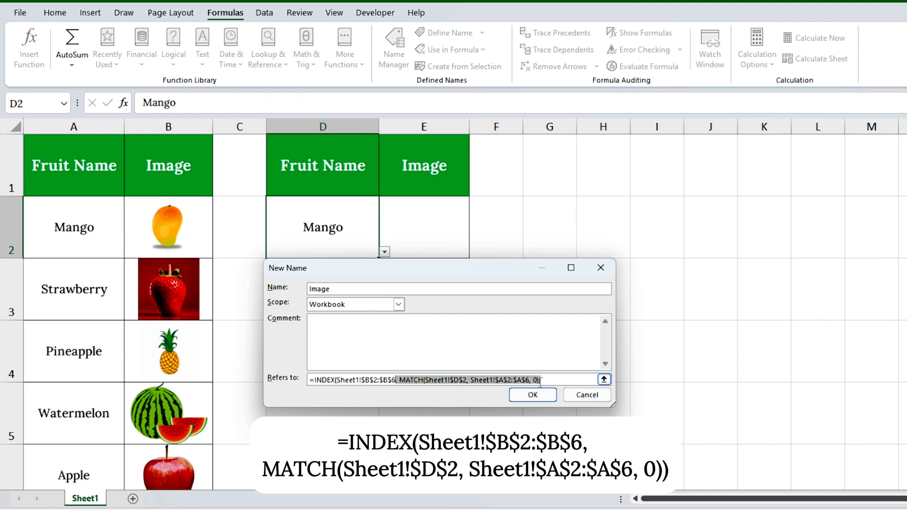
drag(311, 379, 377, 384)
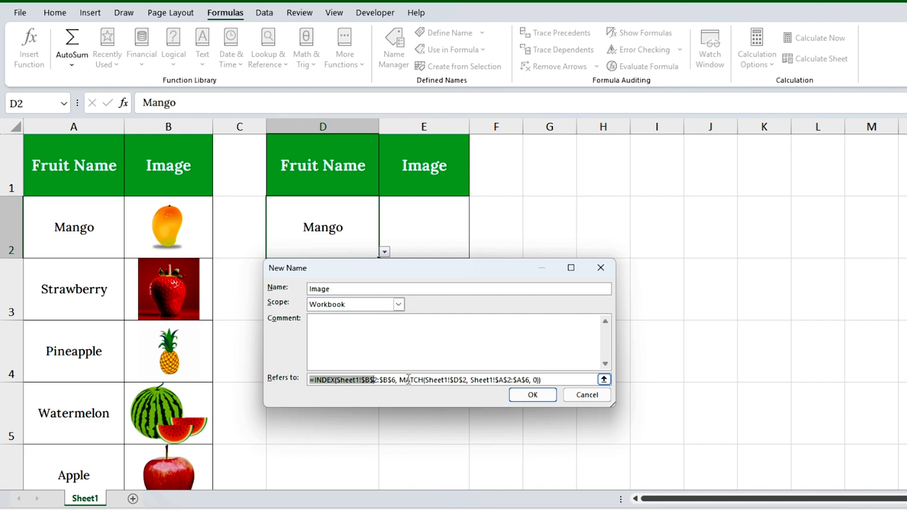
click(528, 395)
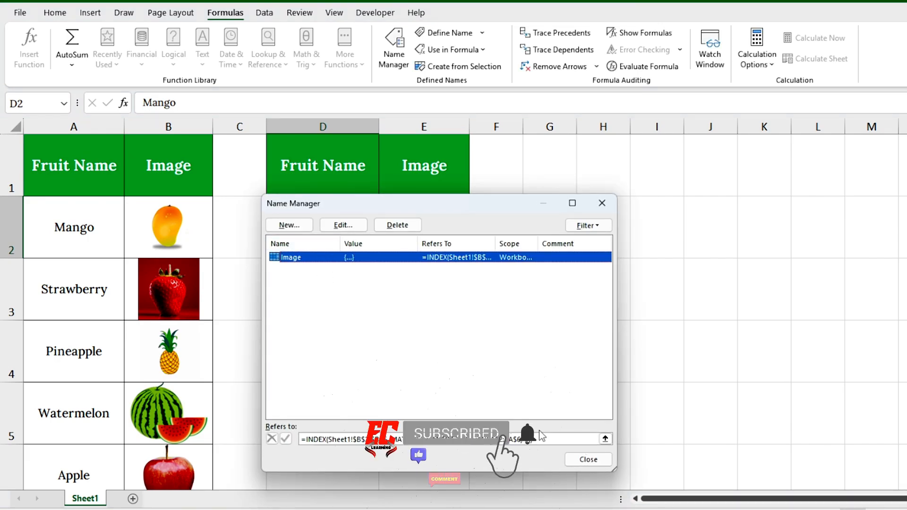
click(588, 459)
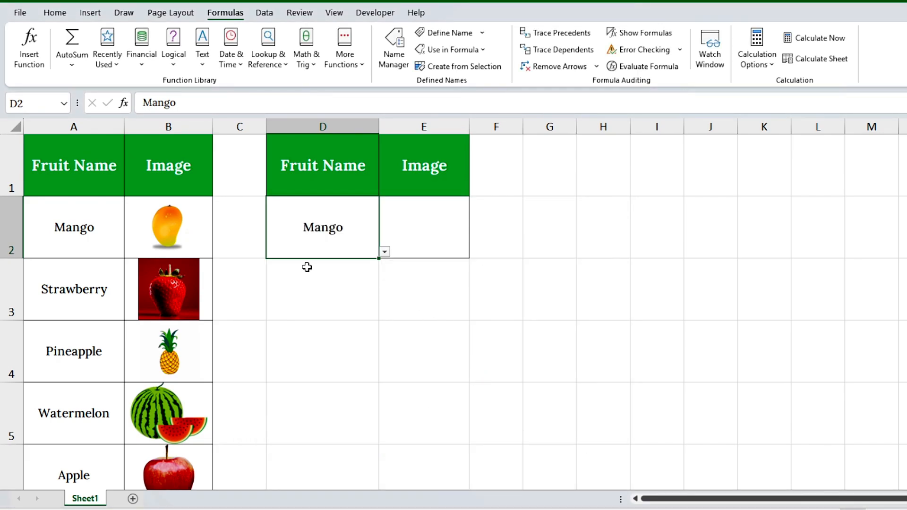
Step: Copy the mango picture cell B2 and paste it into E2 as a linked picture
click(201, 225)
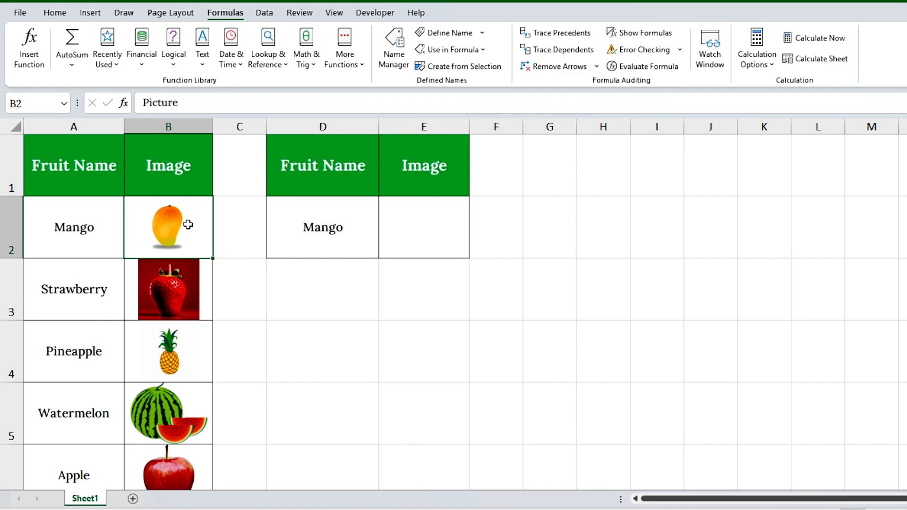
key(ctrl+c)
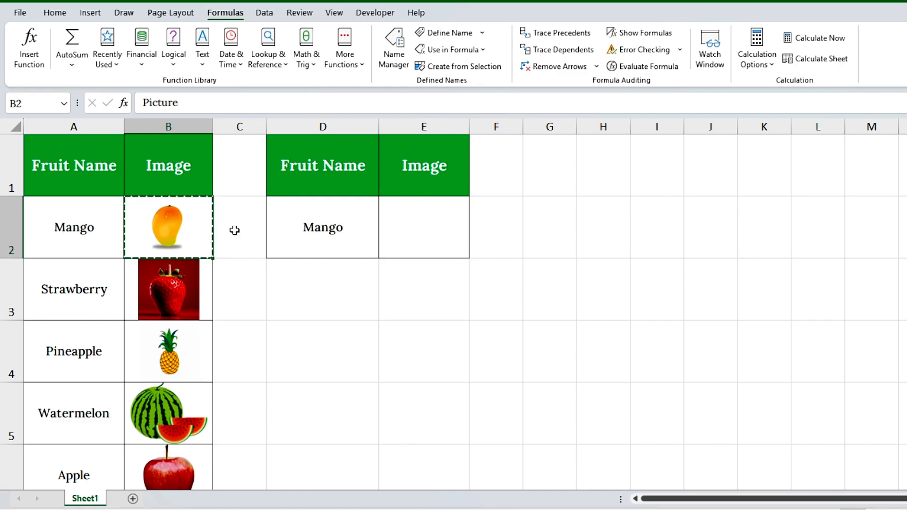
click(416, 227)
right_click(421, 218)
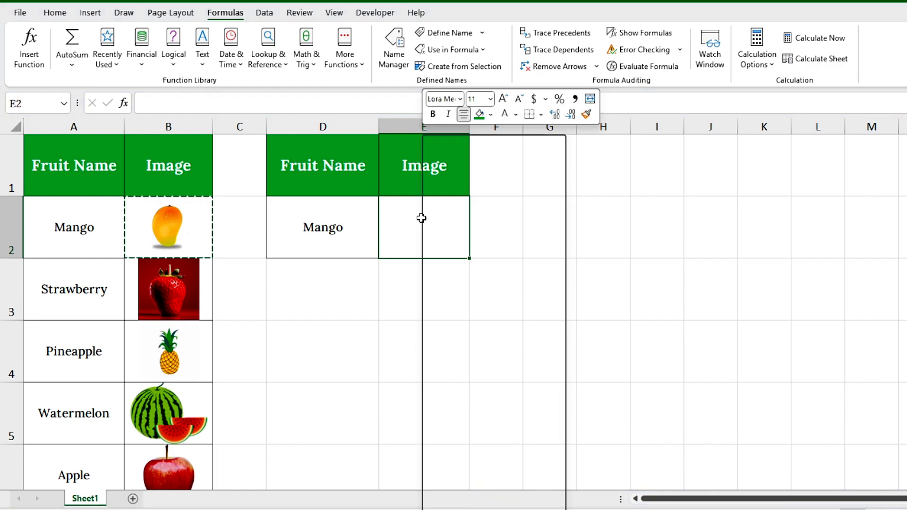
mouse_move(558, 244)
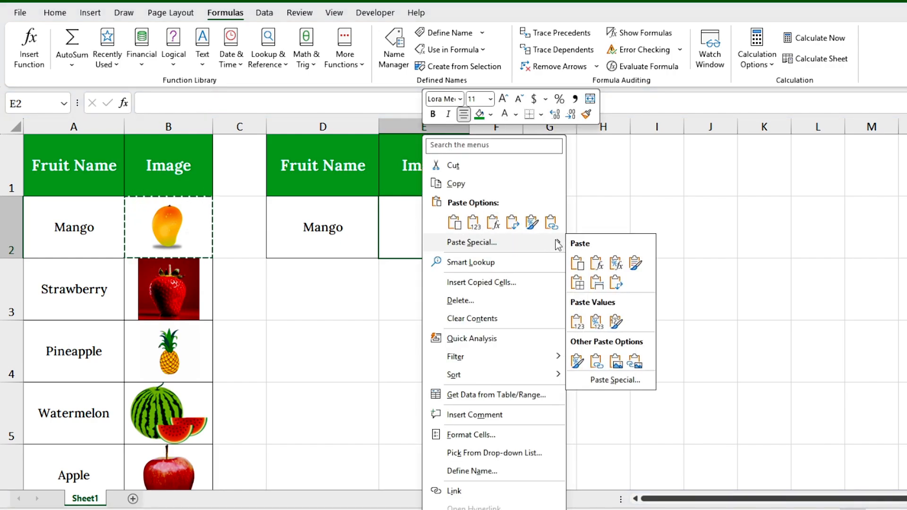
click(634, 362)
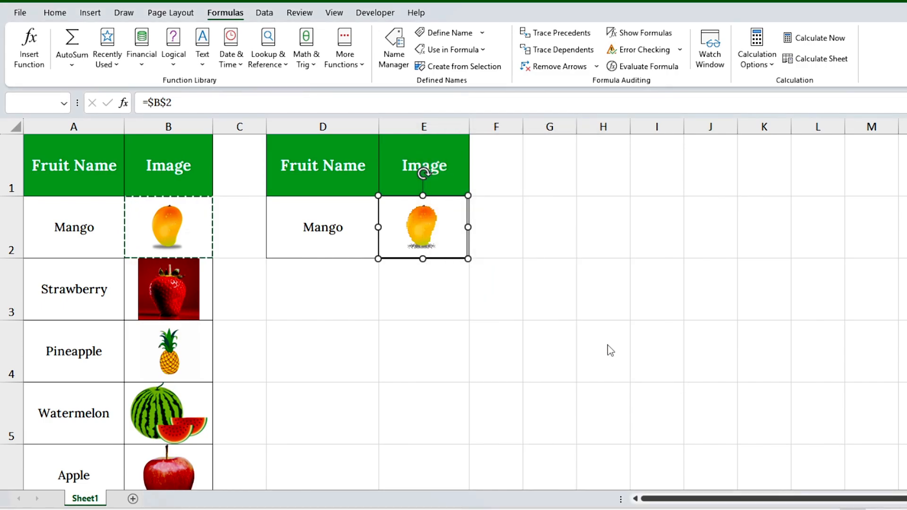
Step: Replace the formula of the linked picture in E2 with =Image
click(440, 222)
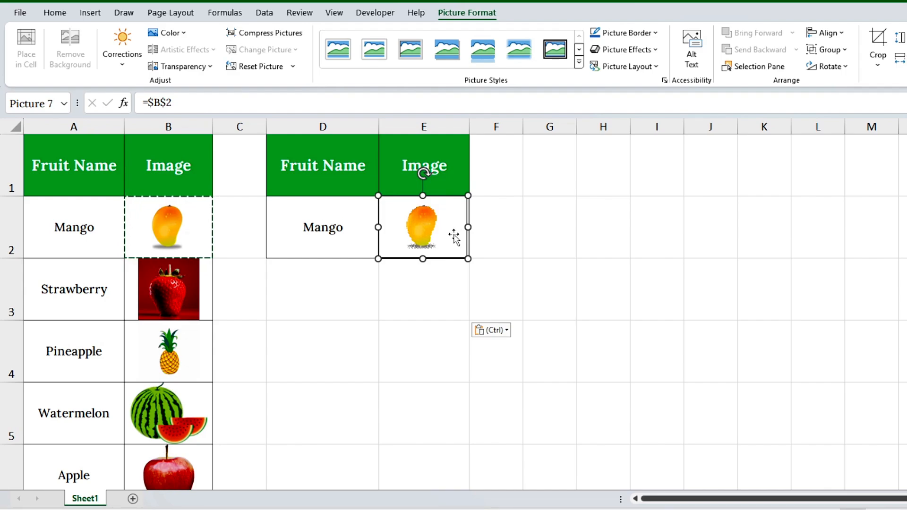
click(407, 252)
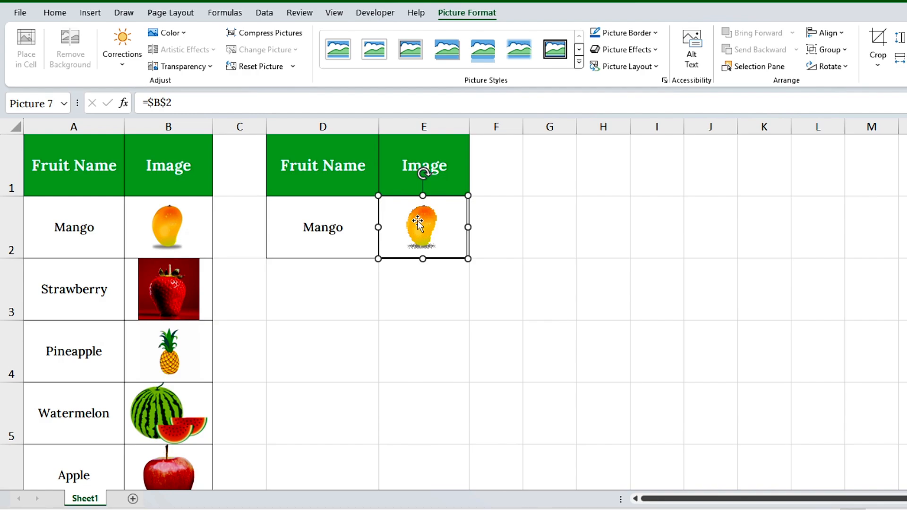
drag(191, 105, 137, 97)
text(=)
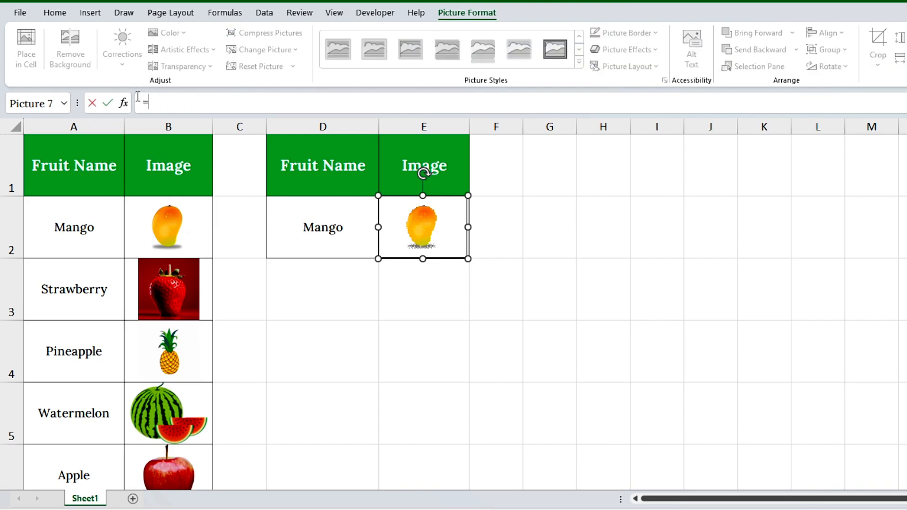
text(Image)
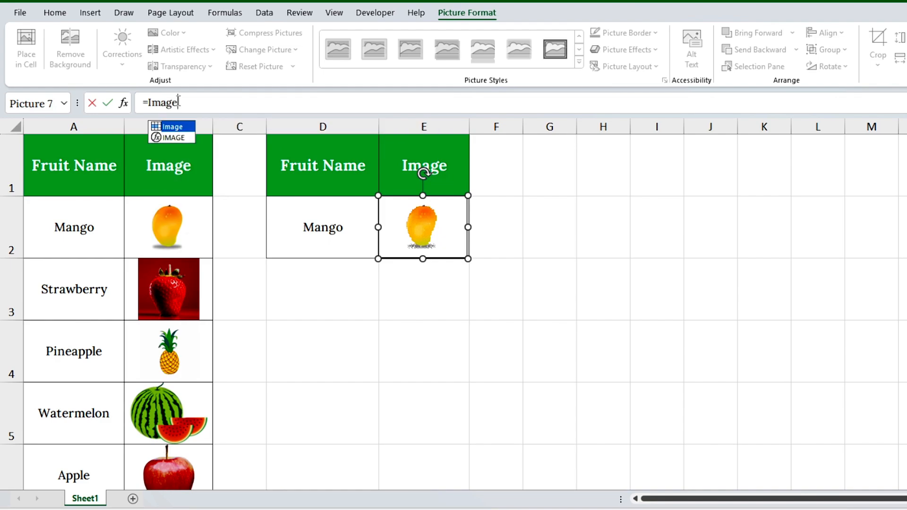
double_click(180, 127)
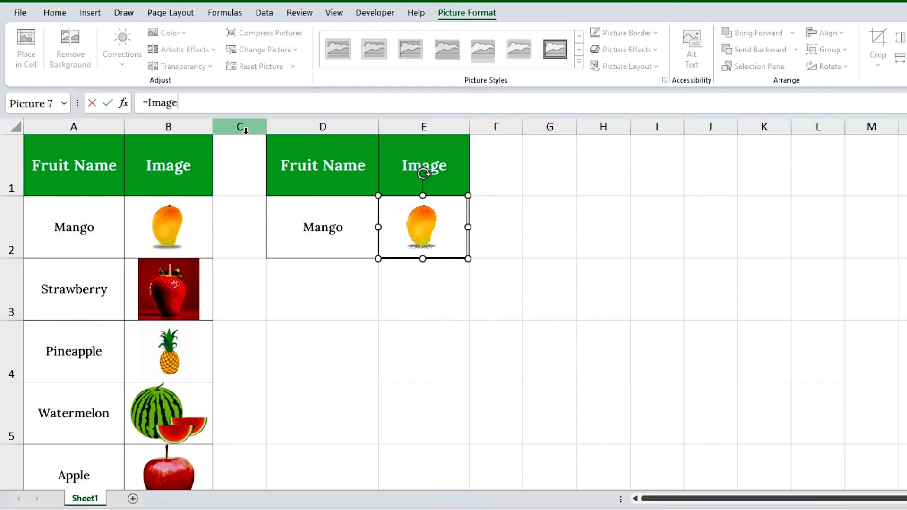
key(Return)
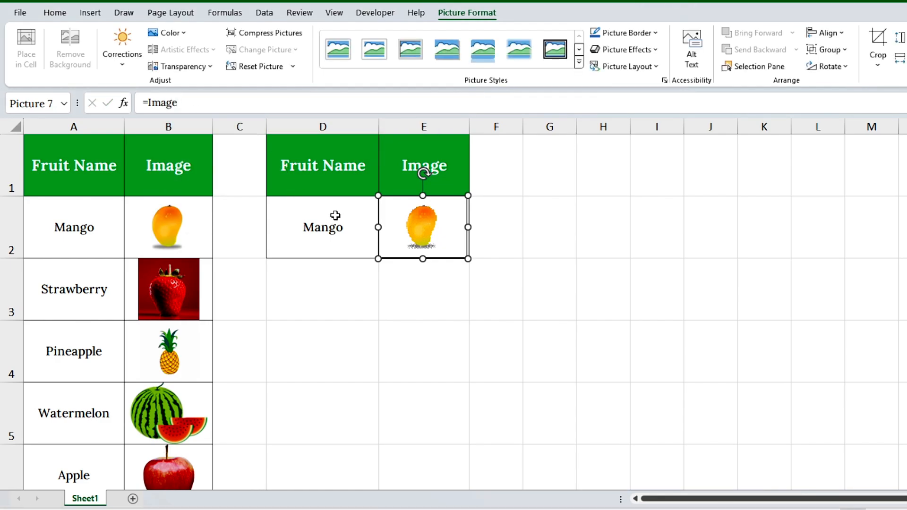
Step: Test the picture lookup by setting the fruit name in D2 to Strawberry, Pineapple, Watermelon, Apple and again Watermelon, in that order
click(335, 216)
click(384, 252)
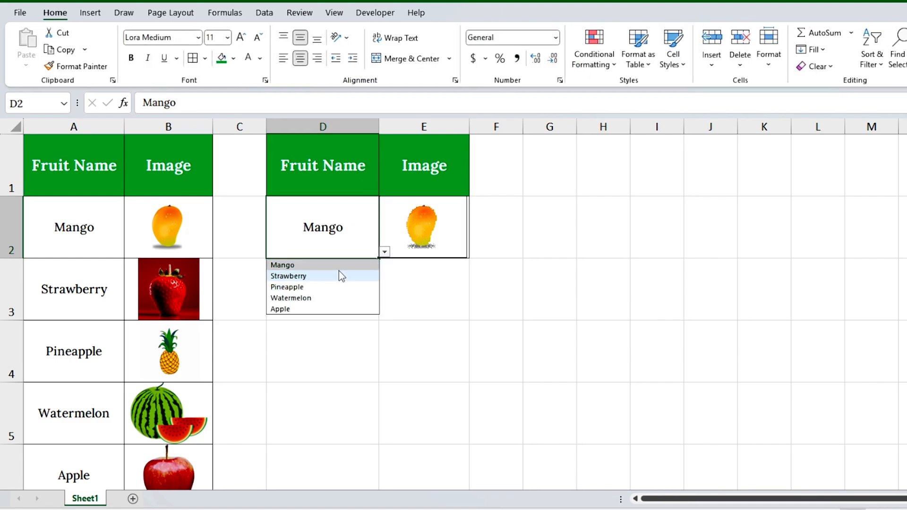
click(333, 275)
click(384, 252)
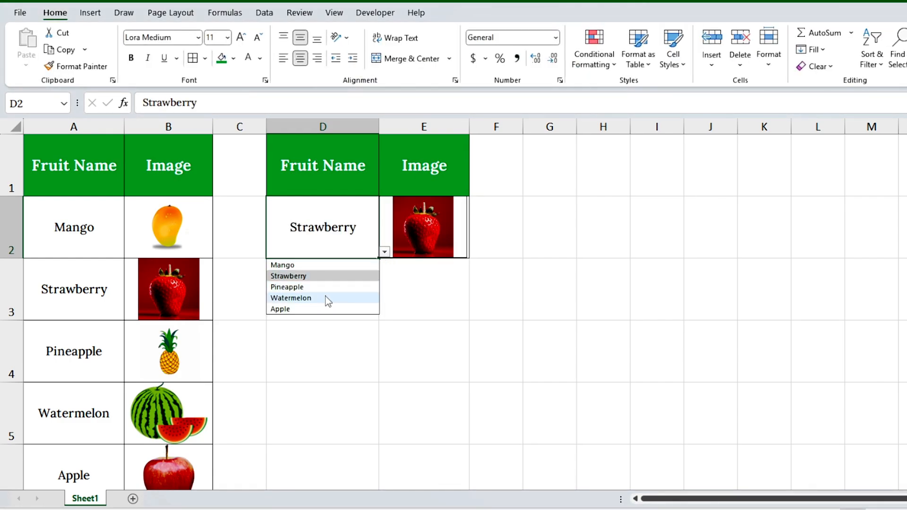
click(326, 287)
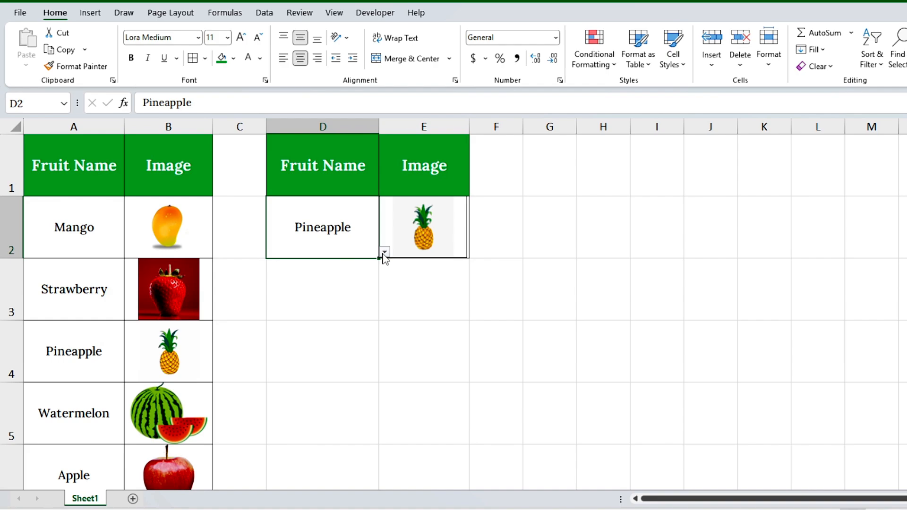
click(385, 251)
click(331, 298)
click(384, 252)
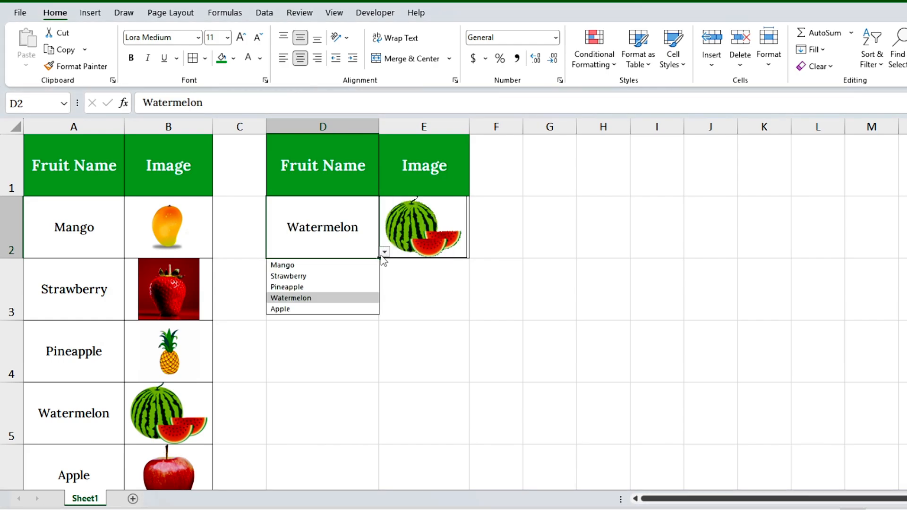
click(314, 309)
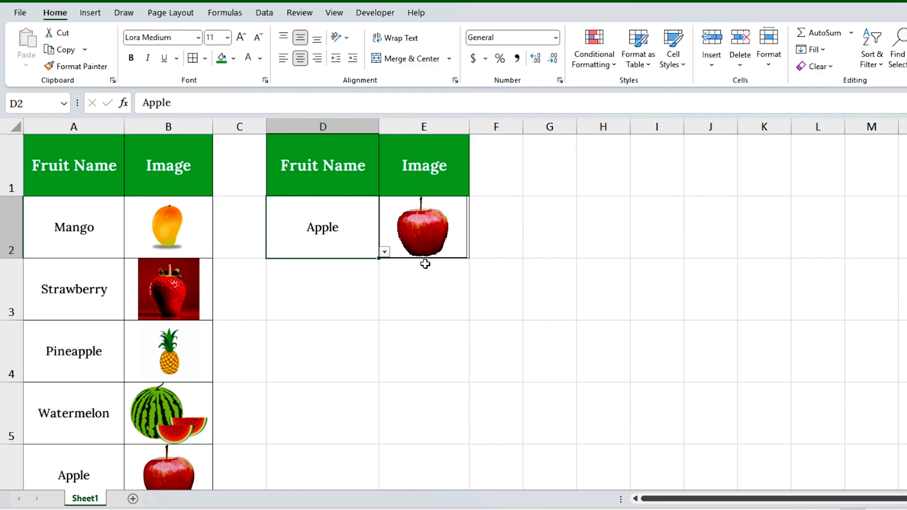
click(384, 252)
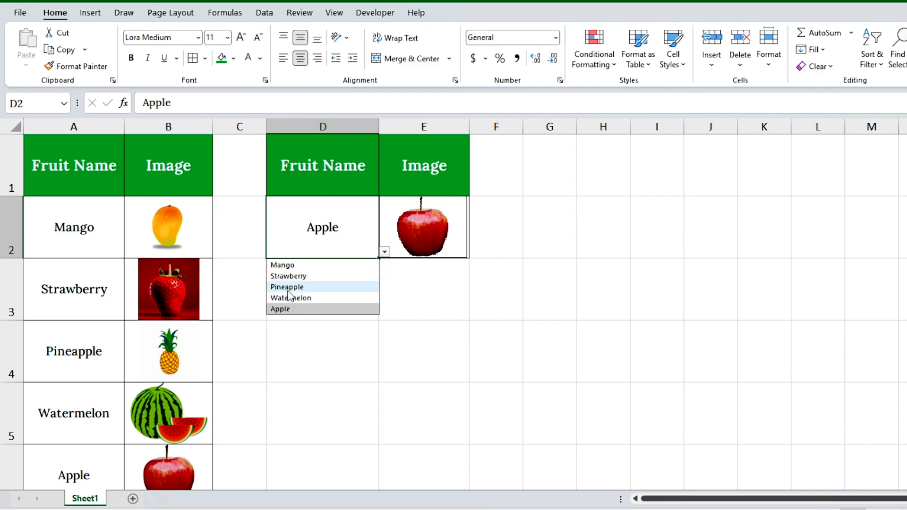
click(288, 298)
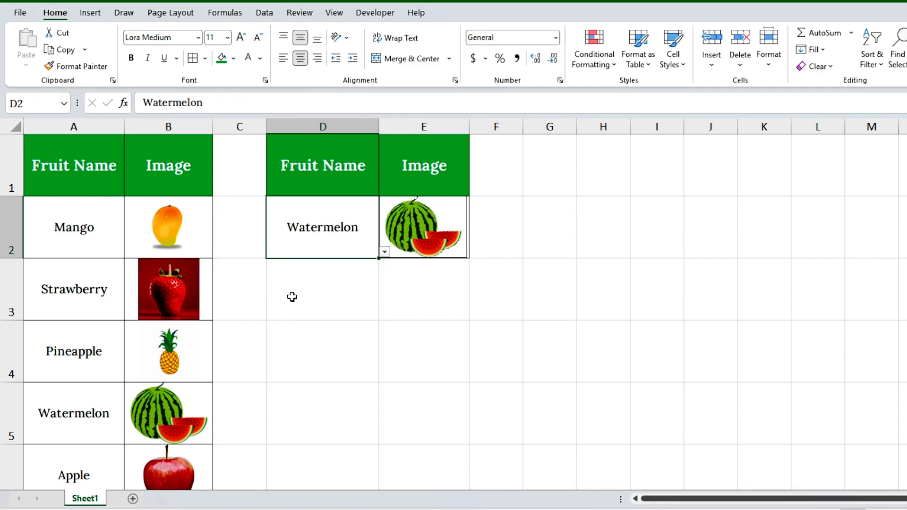